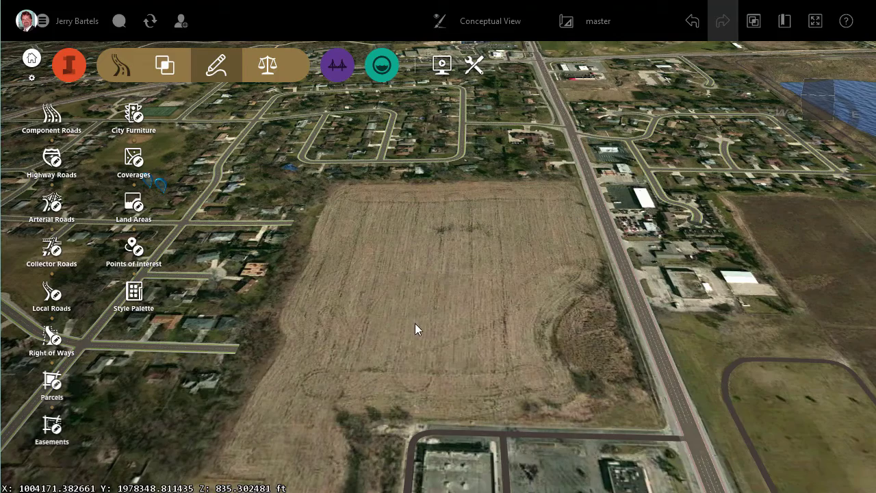
Tilt the camera from top-down to a low oblique angle over the empty field.
mouse_move(414, 343)
middle_down()
mouse_move(424, 288)
mouse_move(418, 355)
middle_up()
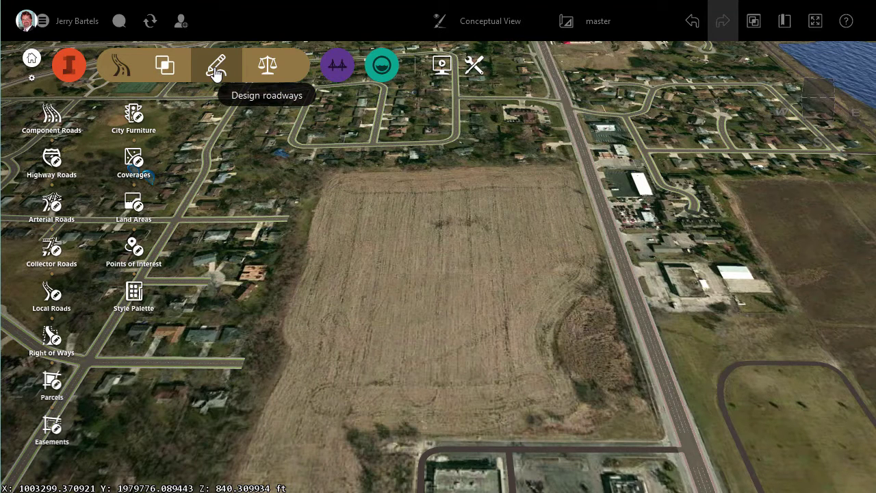
Sketch a four-corner parcel around the field (894151.81 sq.ft., 3798.26' perimeter) and show its properties.
click(53, 383)
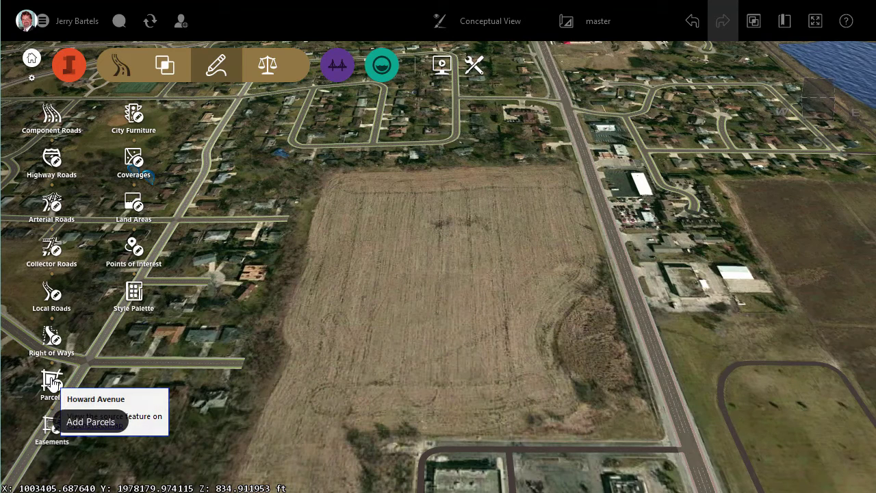
click(248, 418)
click(310, 167)
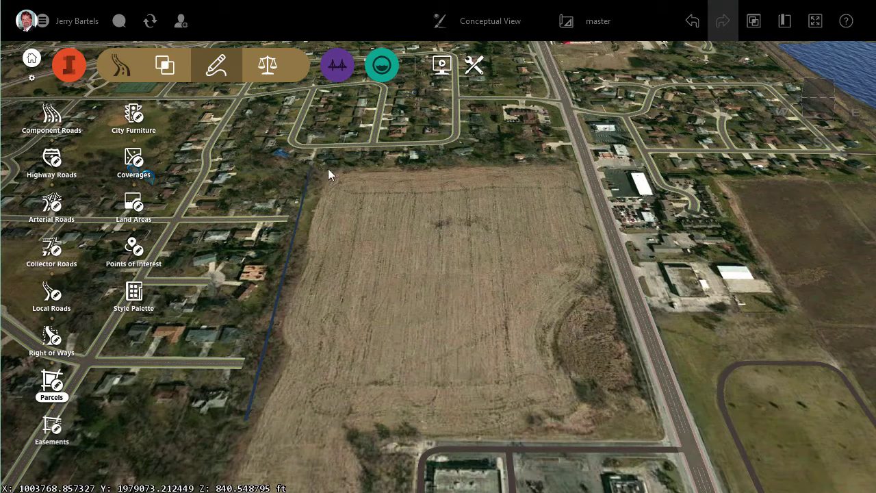
click(573, 165)
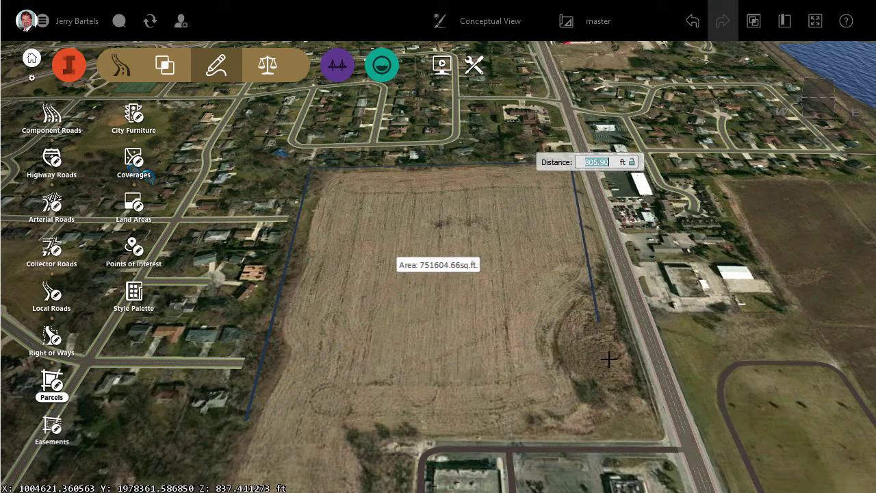
double_click(644, 426)
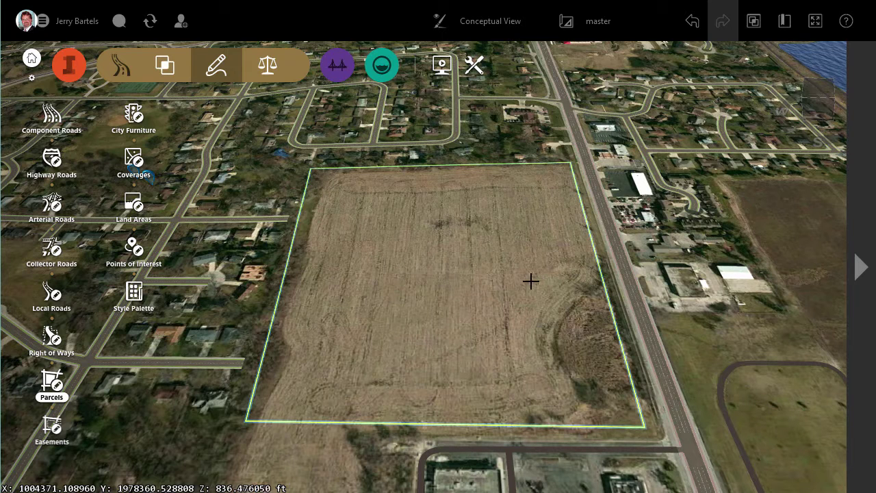
click(860, 267)
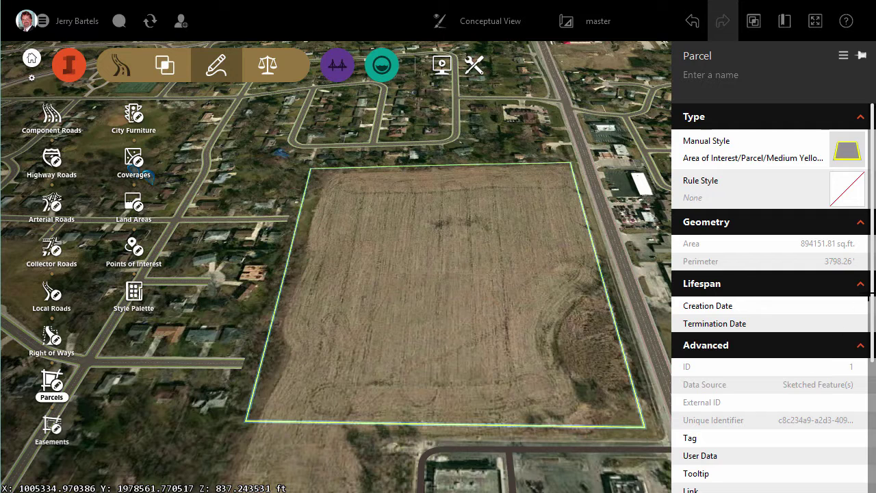
Turn on parcel contour display with a 1.0' minor interval, then close the properties panel.
scroll(866, 383, down, 2)
scroll(867, 400, down, 2)
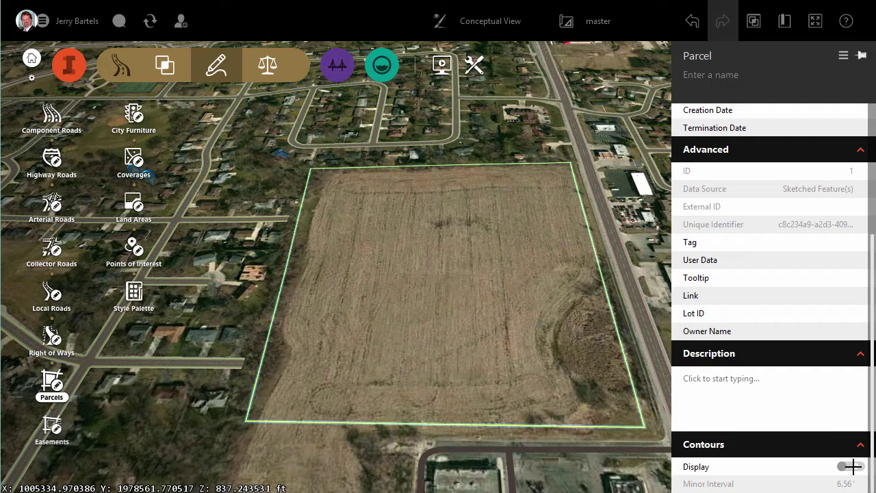
click(853, 466)
click(846, 484)
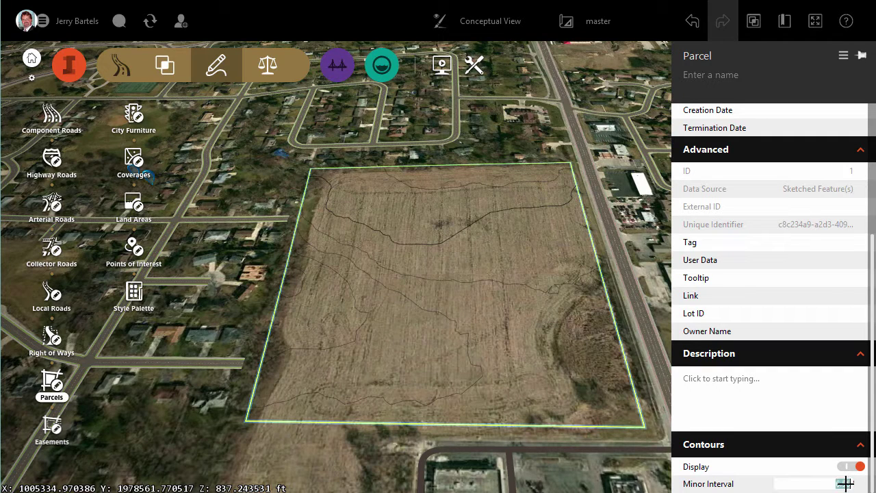
click(845, 483)
key(Return)
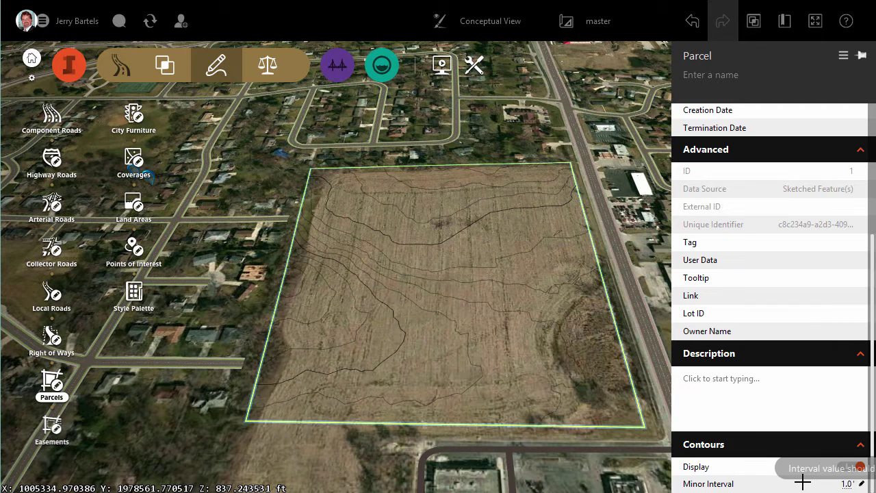
click(537, 313)
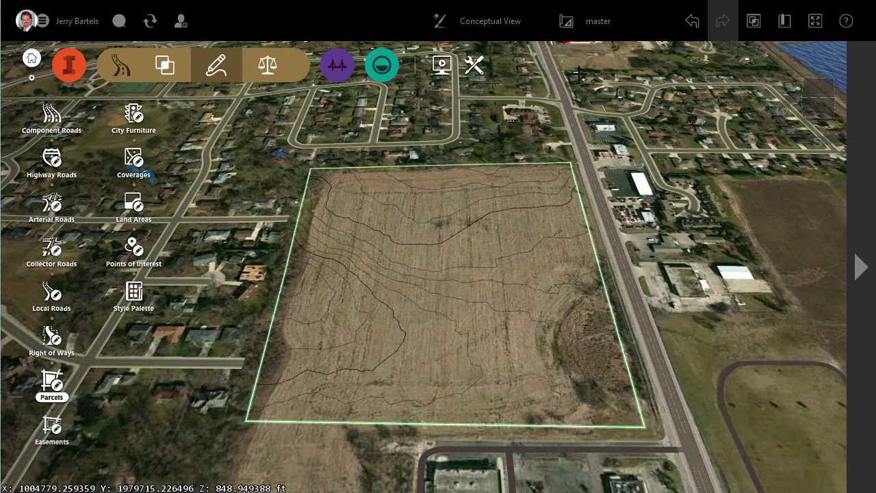
Add a new view named Custom View from the saved views list.
click(506, 26)
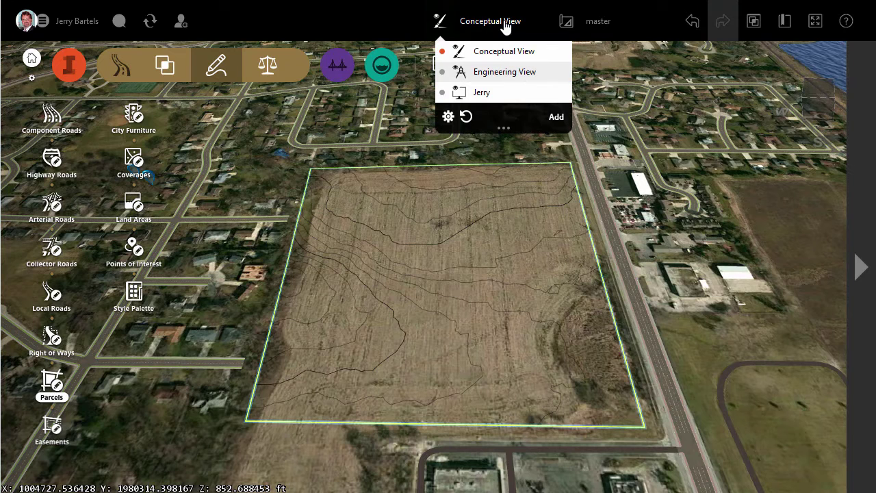
mouse_move(483, 96)
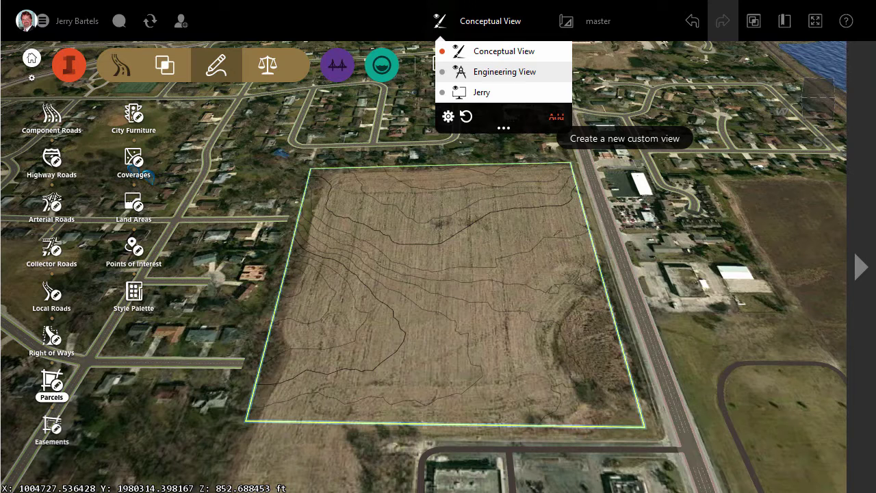
click(556, 117)
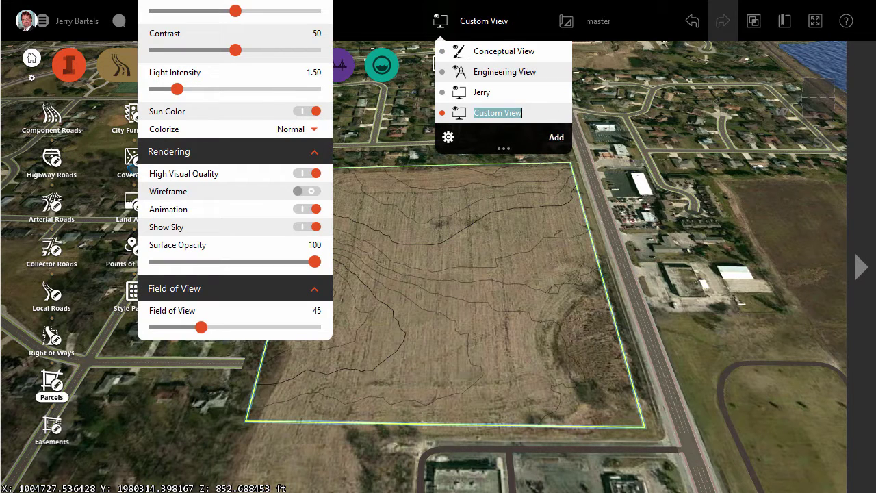
Keep the name Custom View and set Brightness 72, Contrast 30, Light Intensity 1.94.
key(Return)
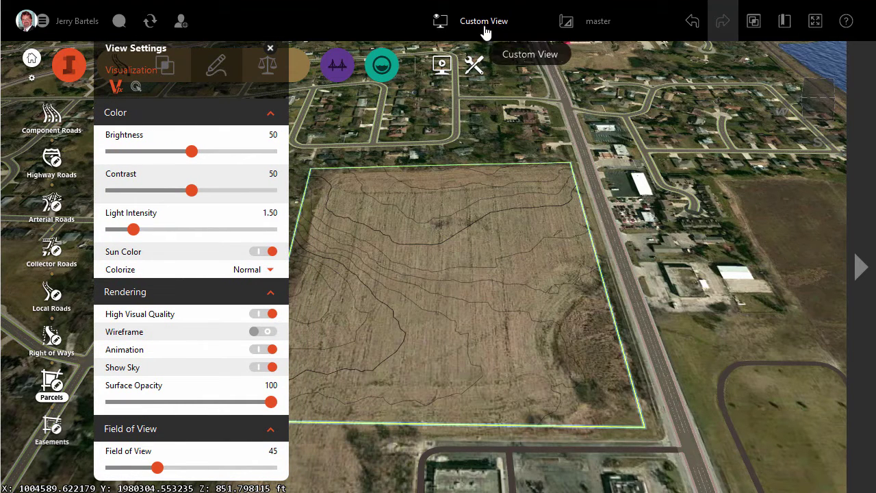
drag(192, 151, 227, 151)
drag(191, 190, 153, 190)
mouse_move(133, 229)
mouse_down()
mouse_move(144, 229)
mouse_move(116, 230)
mouse_move(139, 228)
mouse_up()
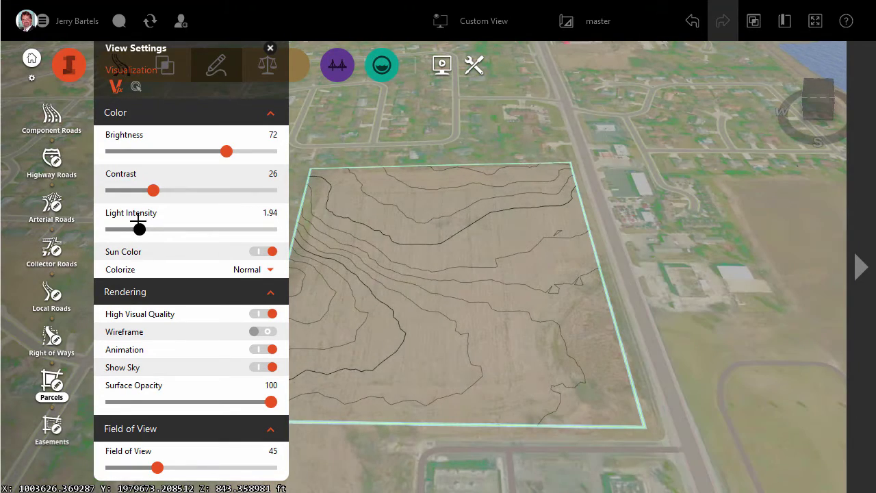
drag(153, 192, 159, 191)
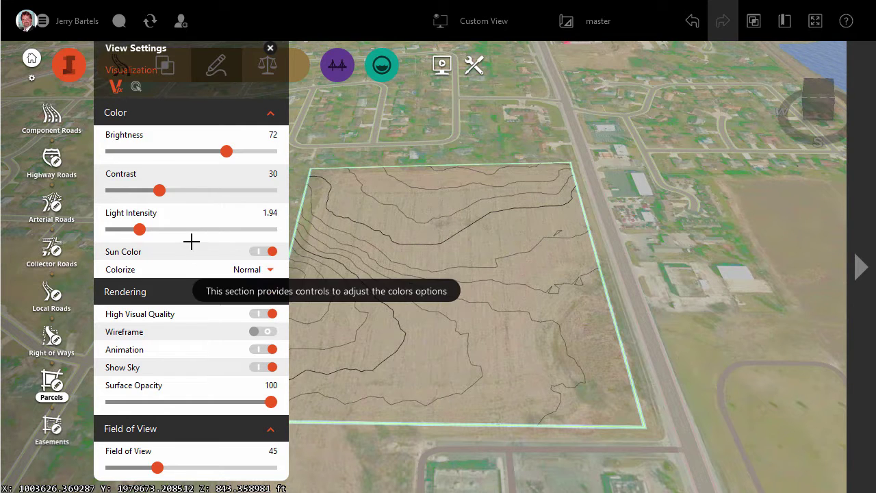
Turn off High Visual Quality, Animation and Show Sky, and lower Surface Opacity to 45.
click(255, 314)
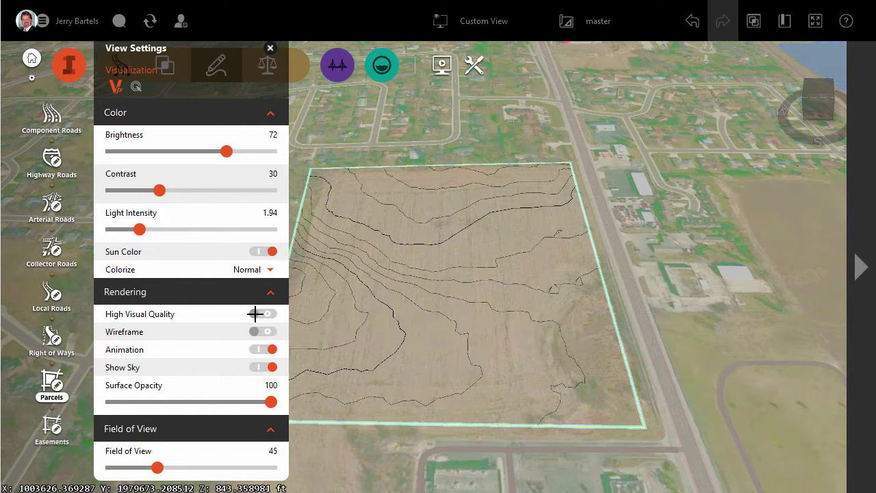
click(255, 350)
click(256, 367)
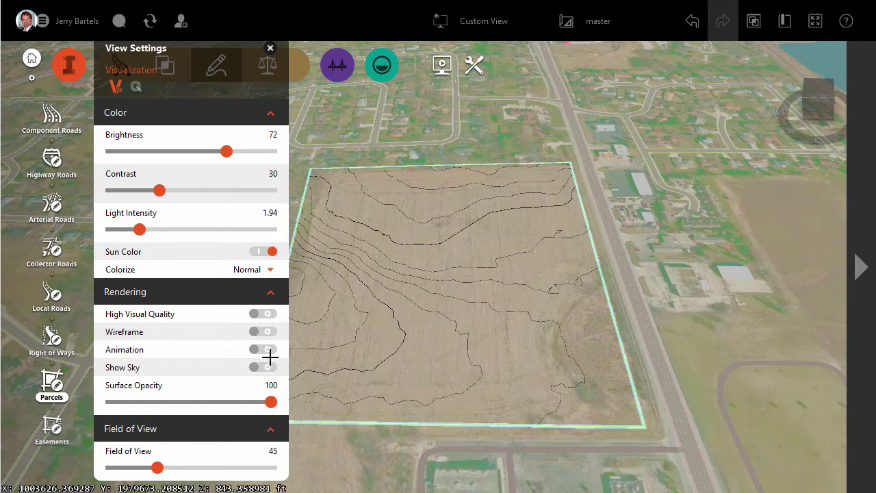
drag(271, 402, 184, 401)
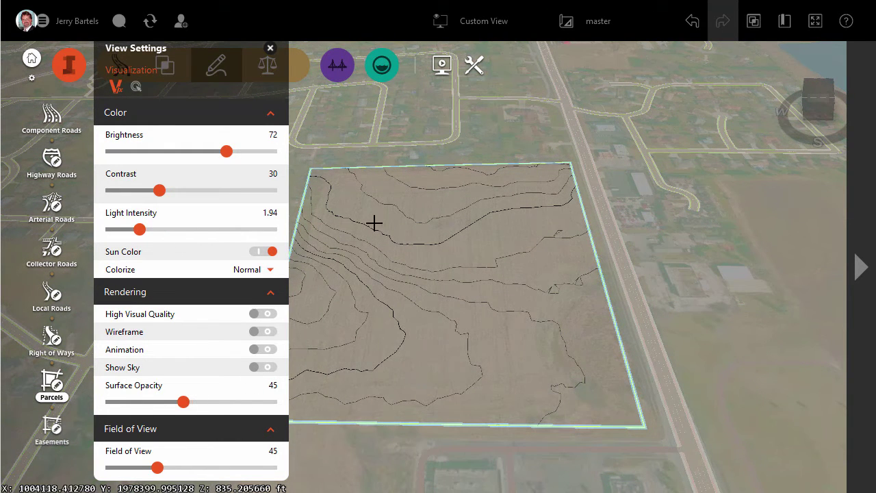
Rename Custom View to 'Tuesday' and close the View Settings panel.
click(504, 26)
mouse_move(516, 114)
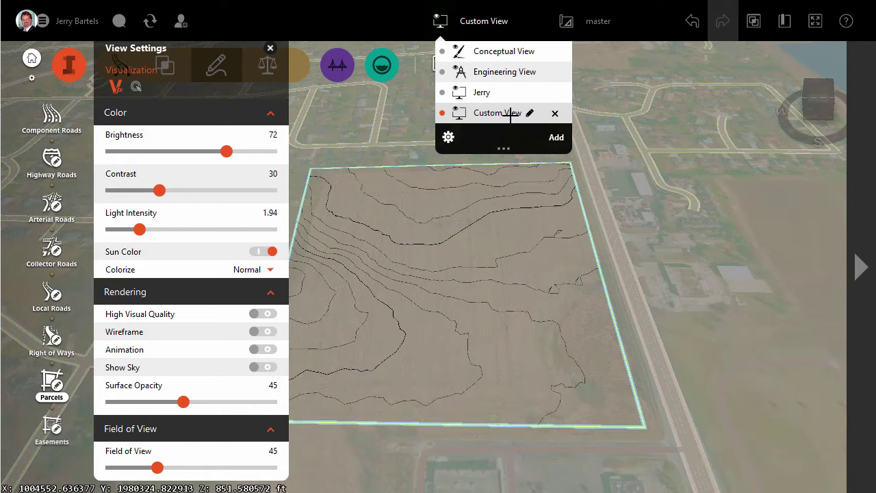
click(529, 114)
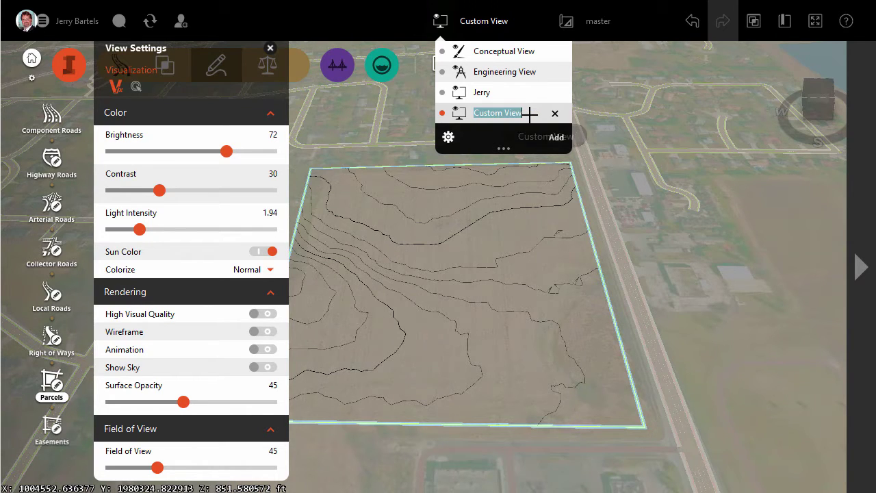
text(Tuesday)
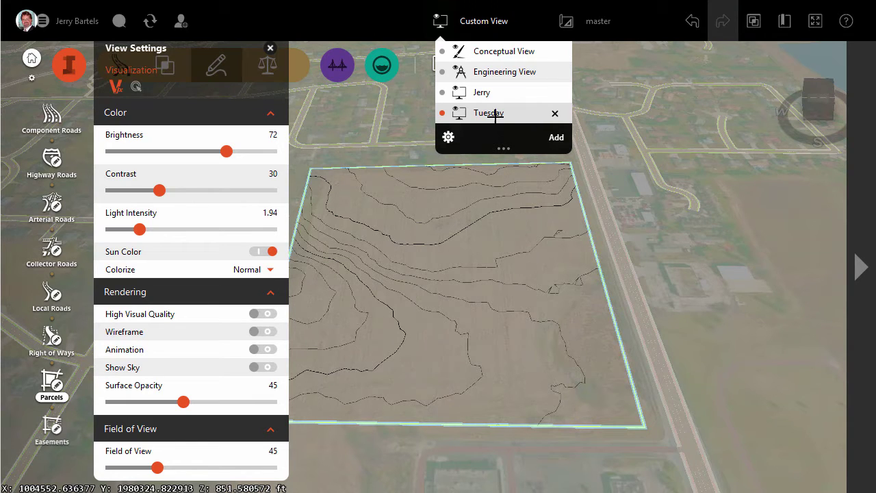
key(Return)
click(269, 48)
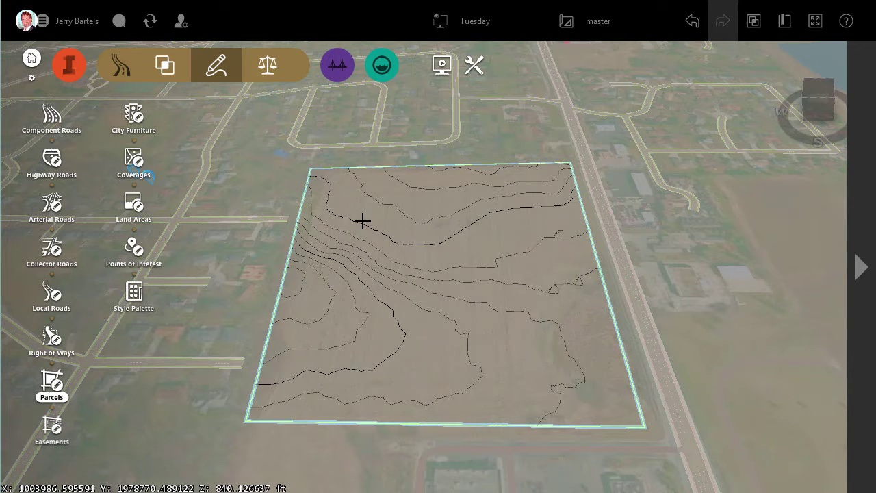
Drag the parcel's left edge west over the houses, enlarging it to 1595879.35 sq.ft.
click(301, 205)
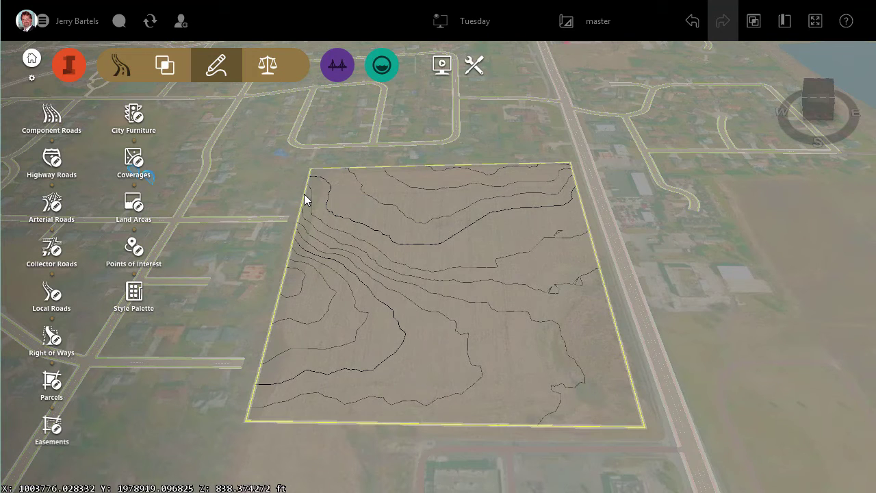
click(304, 197)
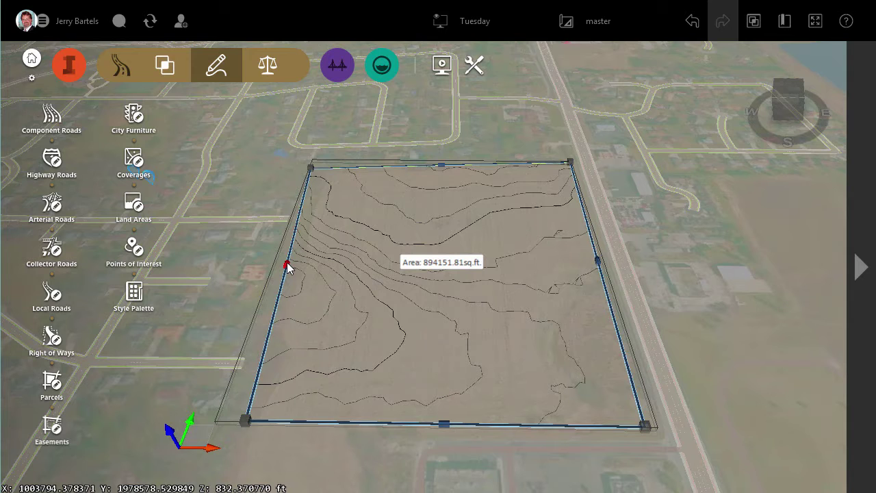
drag(287, 266, 182, 260)
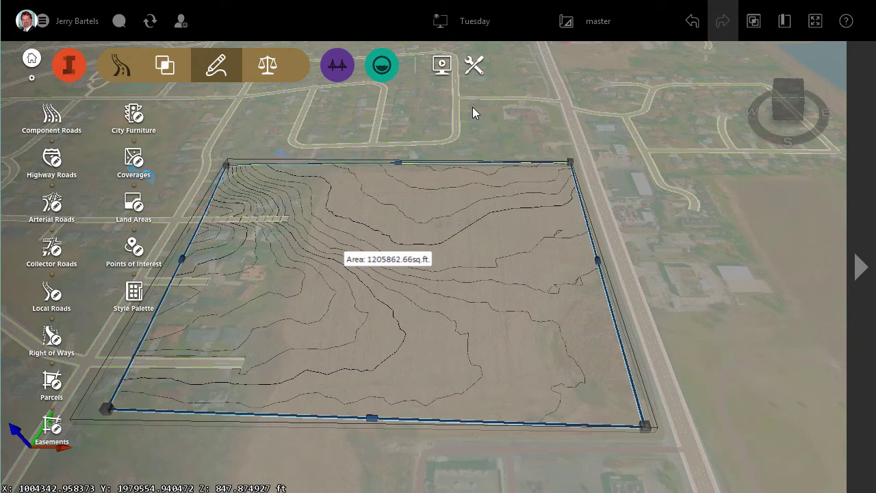
drag(461, 120, 618, 144)
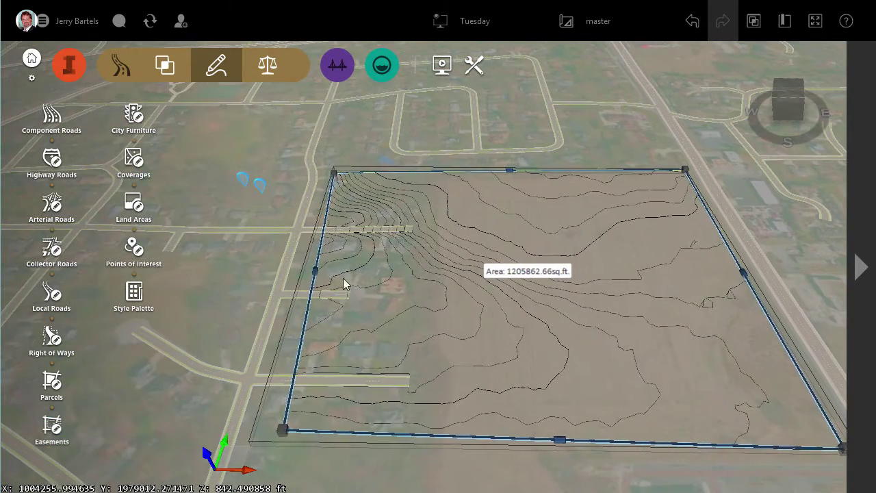
drag(315, 272, 180, 268)
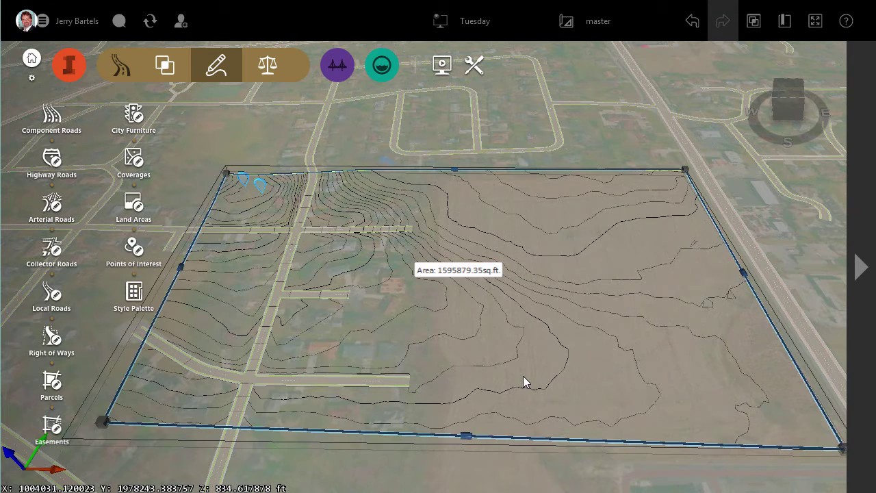